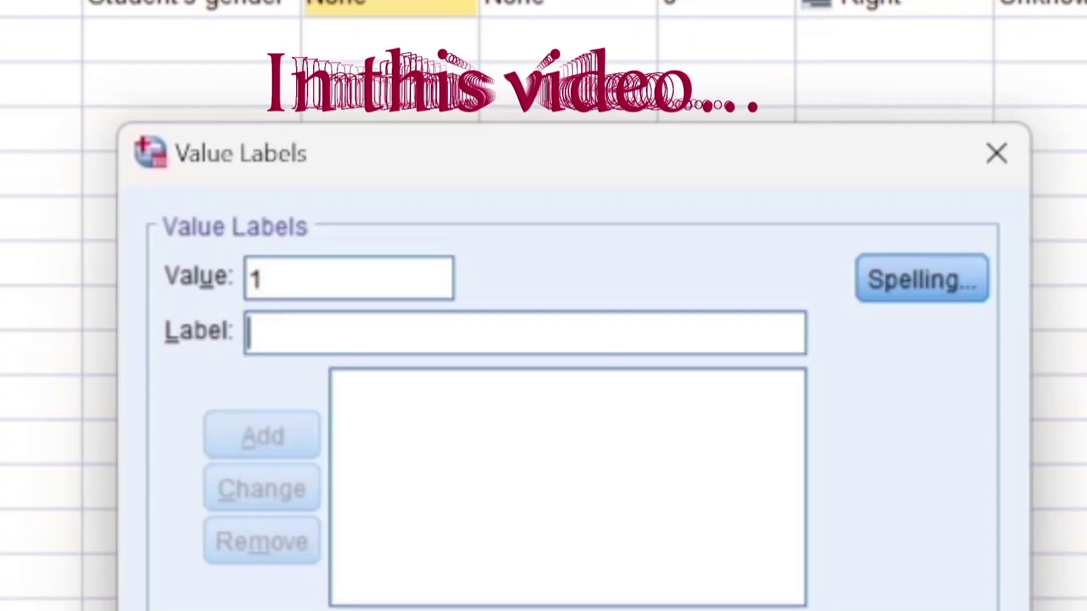
Step: Create the first variable in Variable View, naming it Gender
type("M")
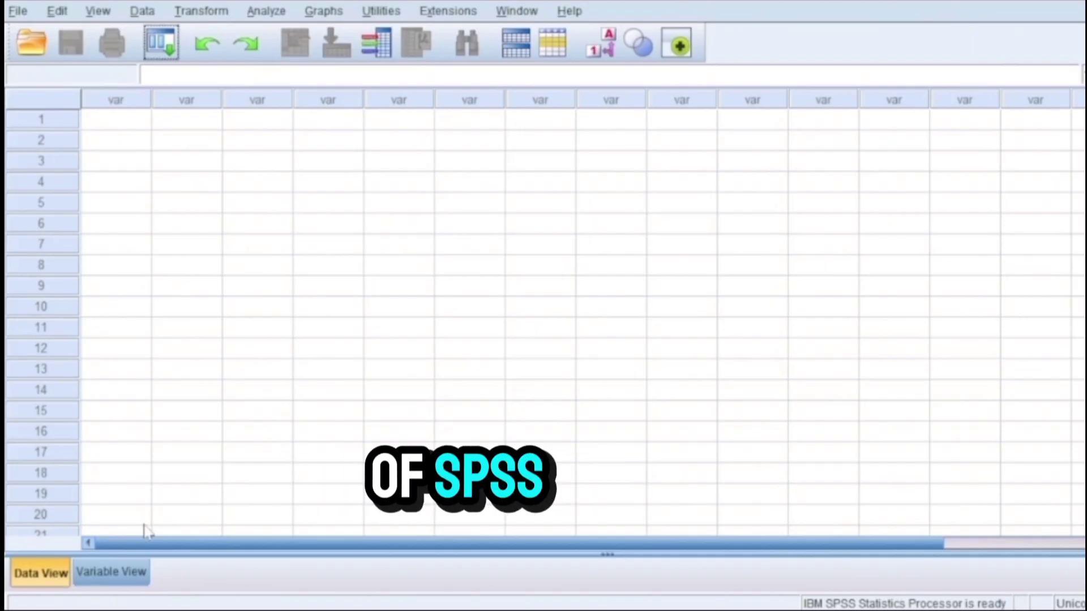
left_click(104, 576)
left_click(56, 573)
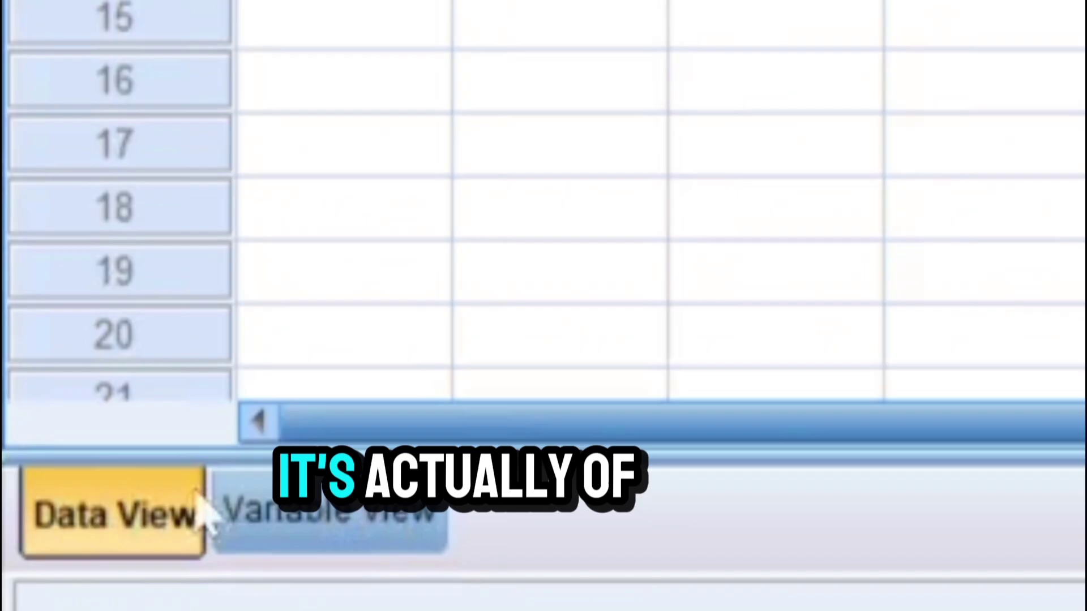
left_click(384, 538)
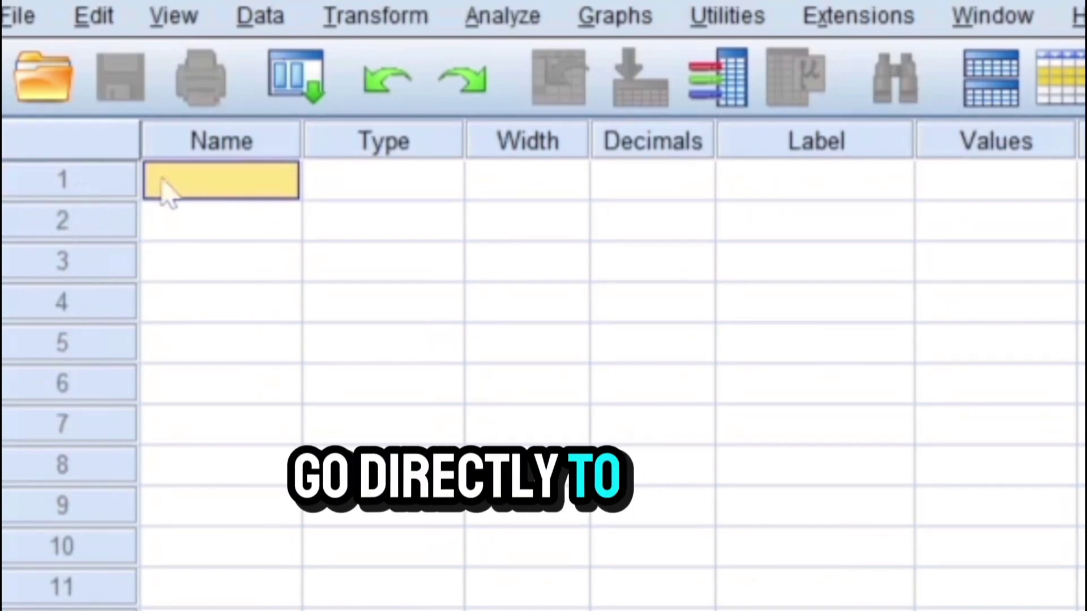
double_click(230, 182)
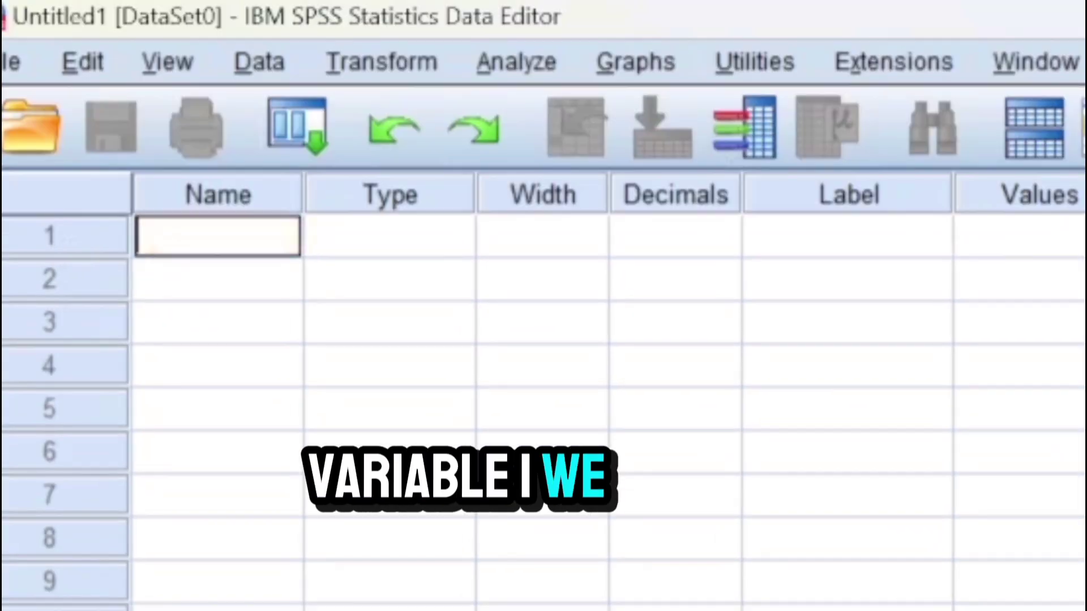
type("Gender")
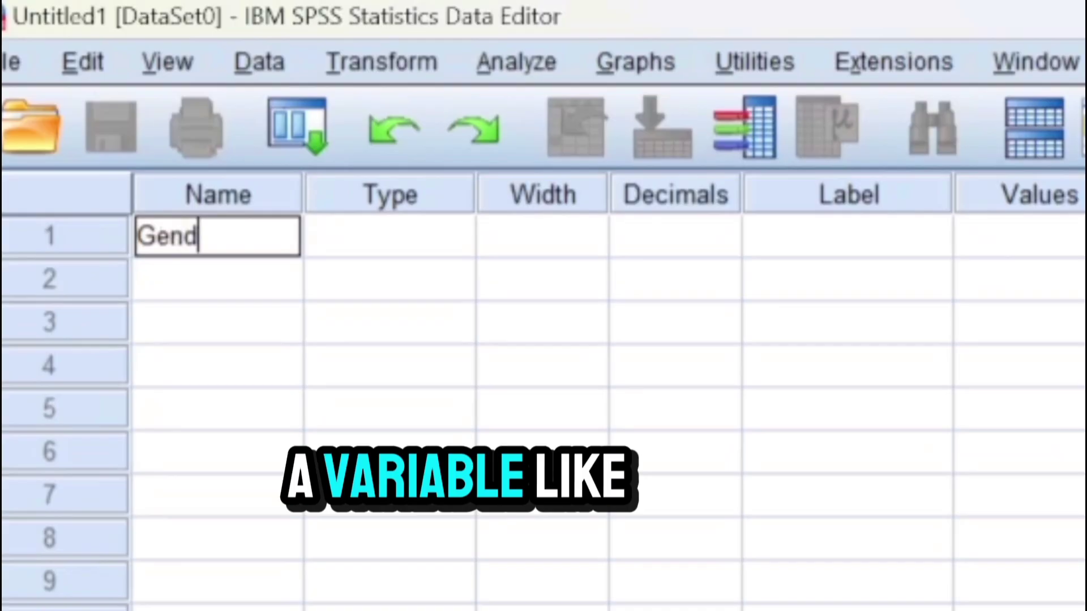
left_click(257, 420)
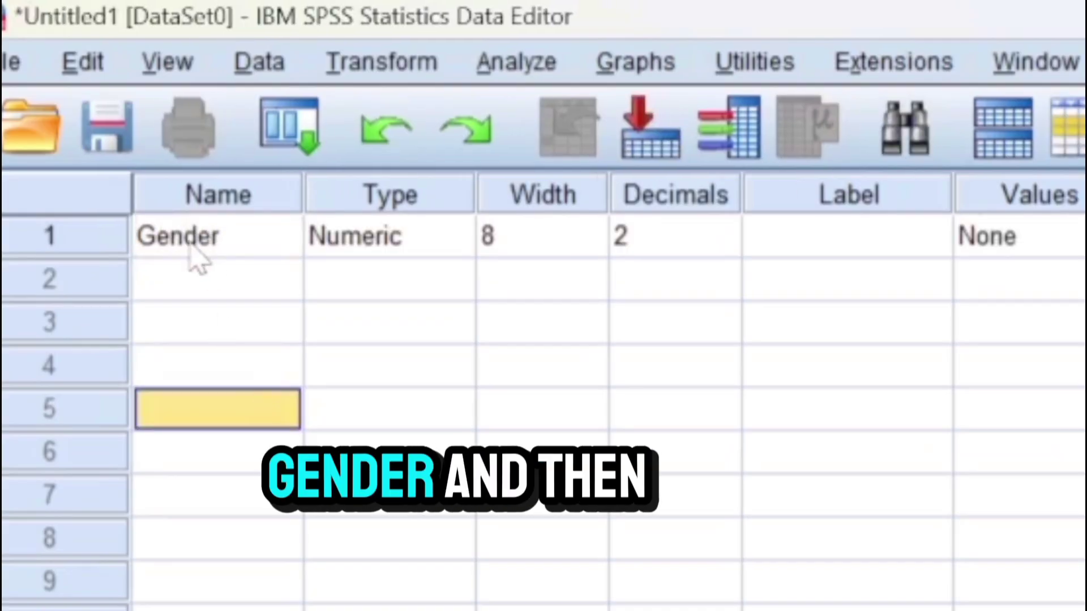
Step: Overwrite the first variable's name with 'Academic level'
double_click(145, 235)
double_click(146, 236)
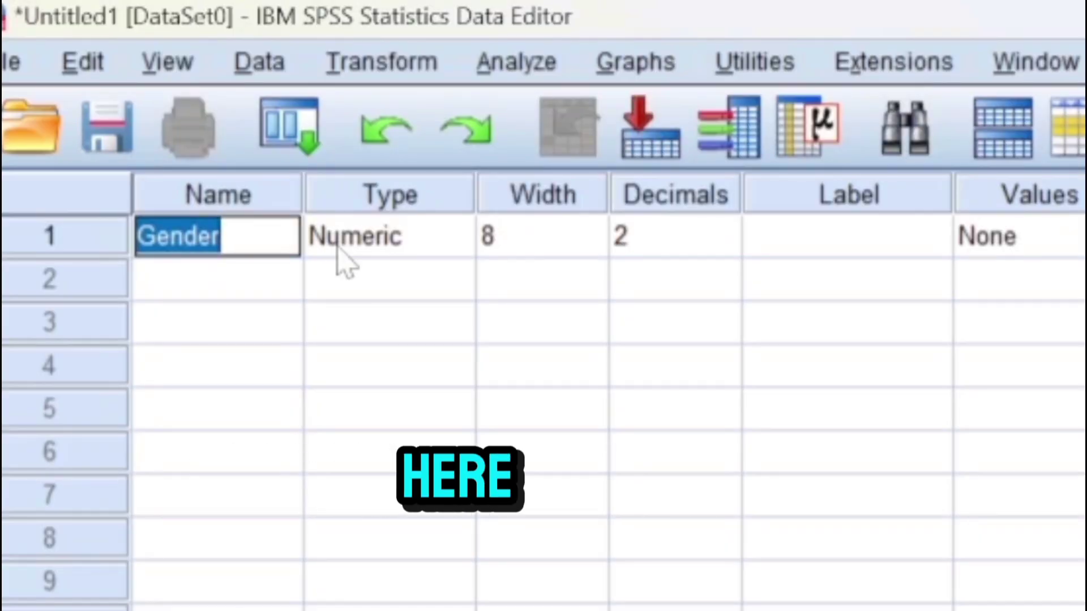
type("A")
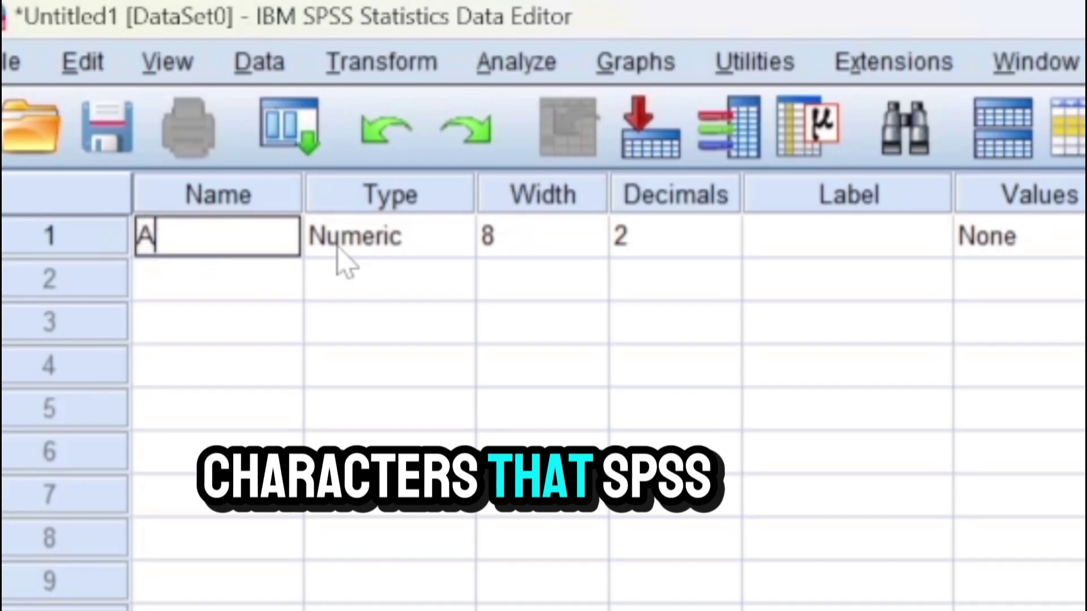
type("cademic level")
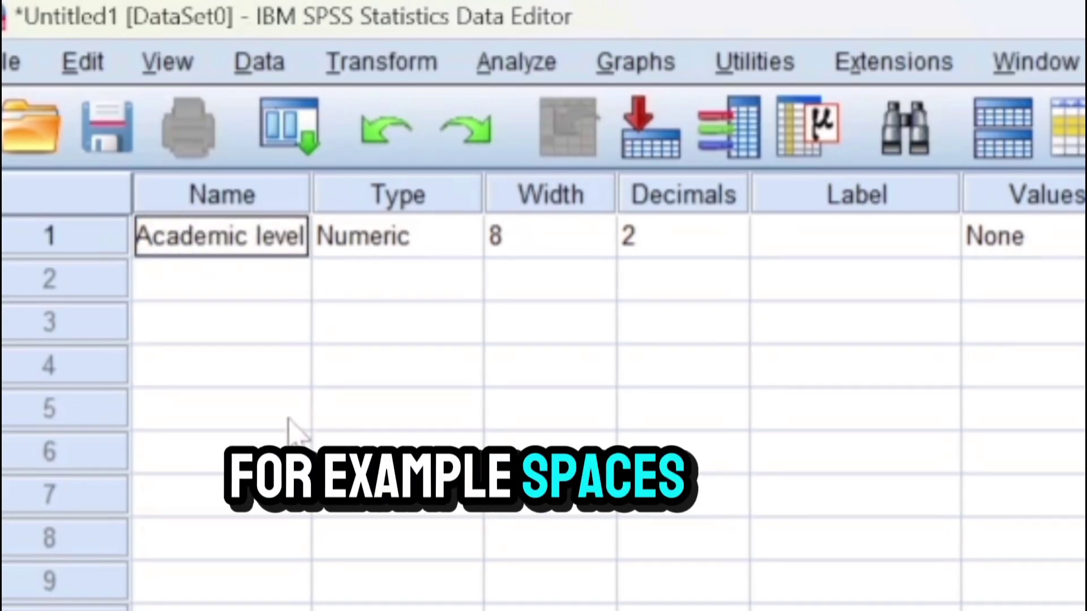
Step: Confirm 'Academic level', dismiss the illegal-character warning and erase the name
key("Return")
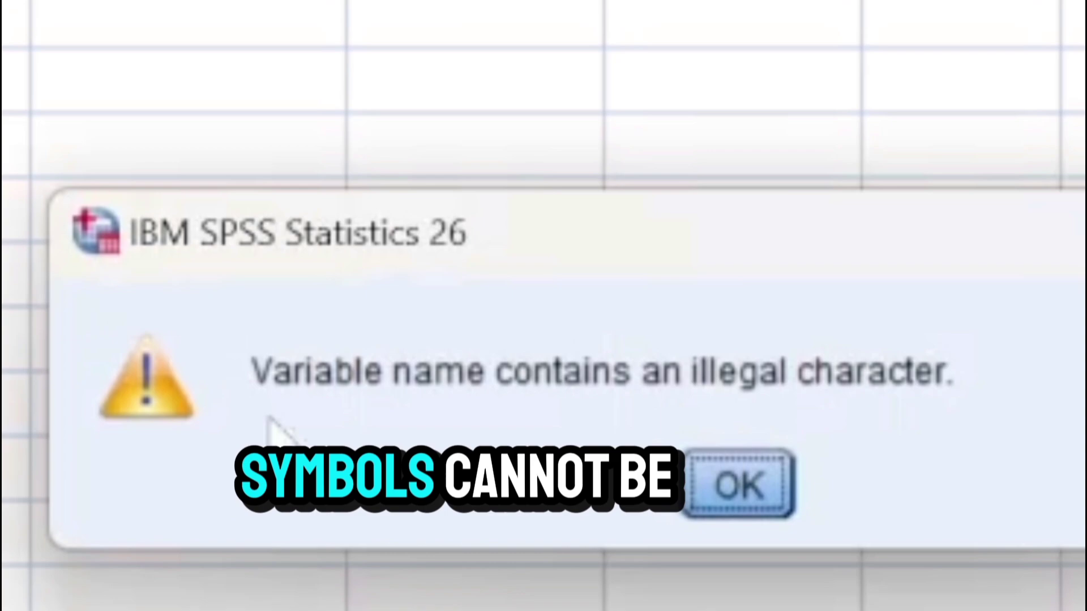
left_click(752, 506)
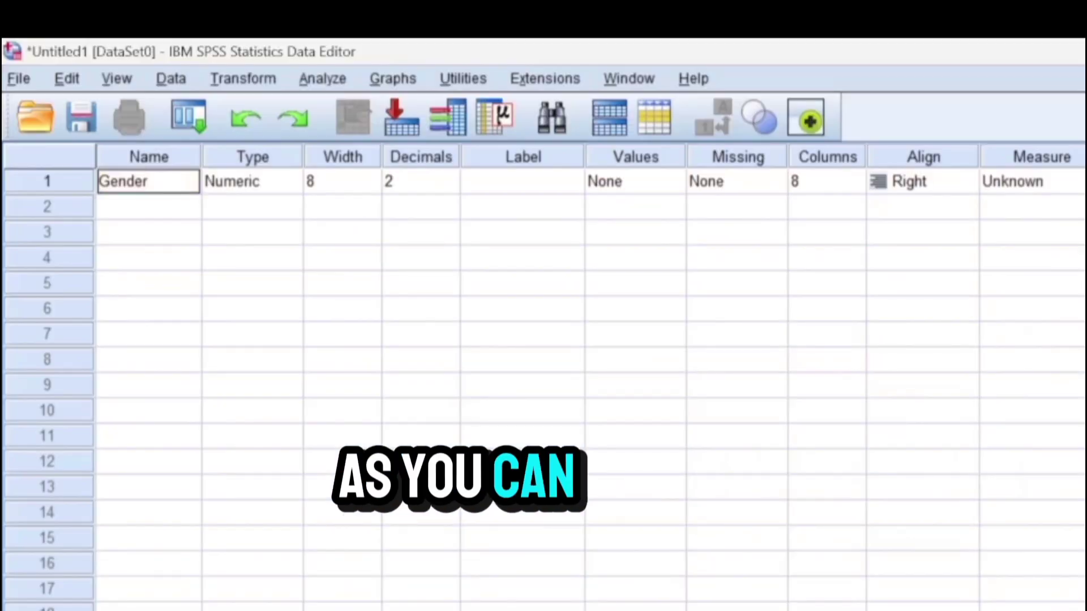
key("BackSpace")
key("BackSpace")
key("BackSpace")
key("BackSpace")
key("BackSpace")
key("BackSpace")
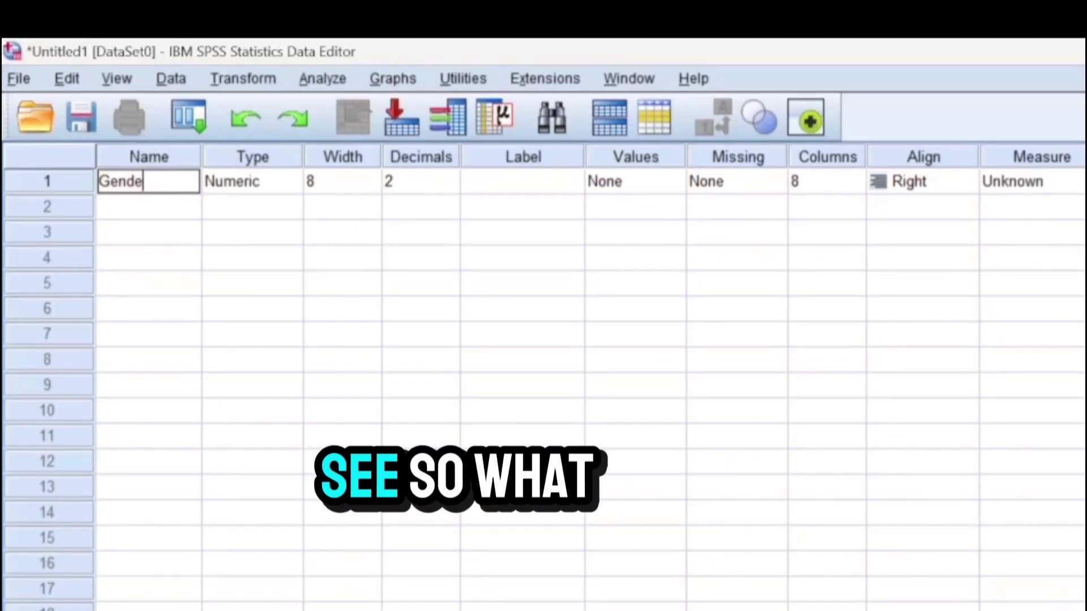
Step: Rename the first variable AcLevel, then select and delete that name
type("AcLe")
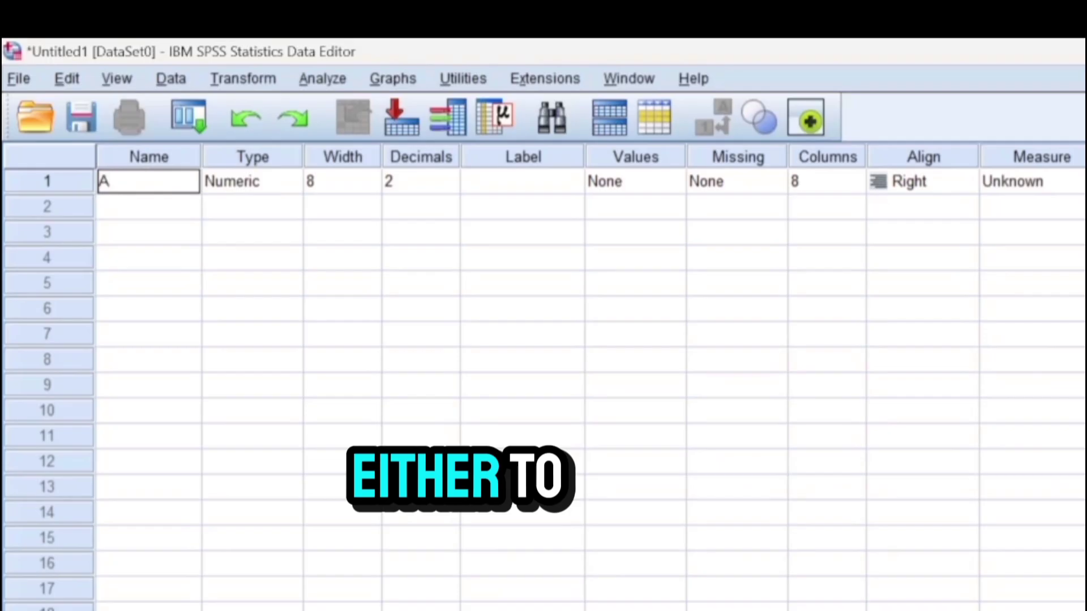
type("vel")
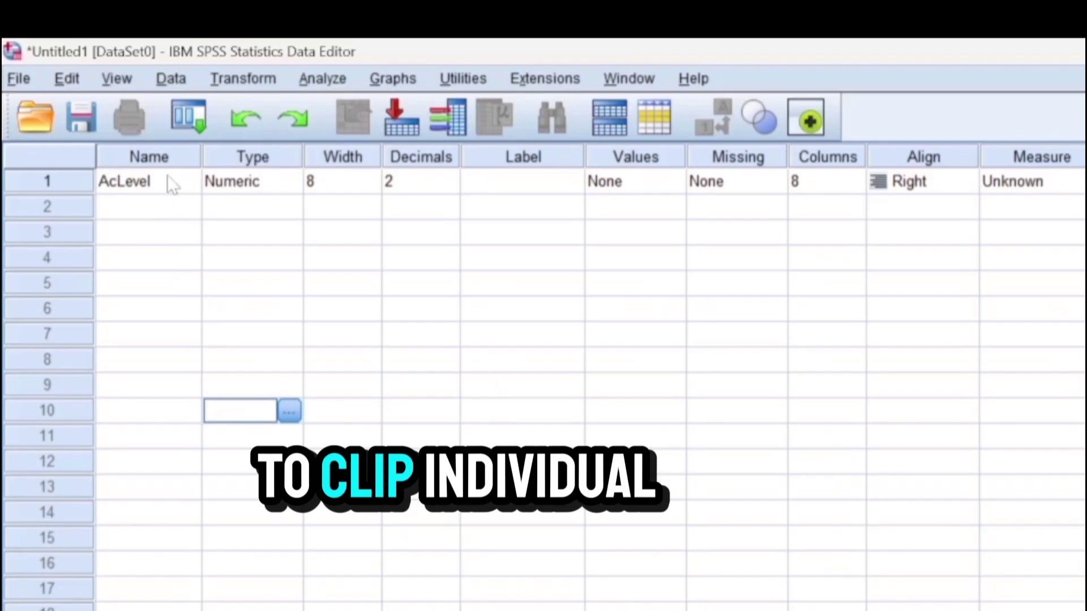
left_click(219, 79)
key("BackSpace")
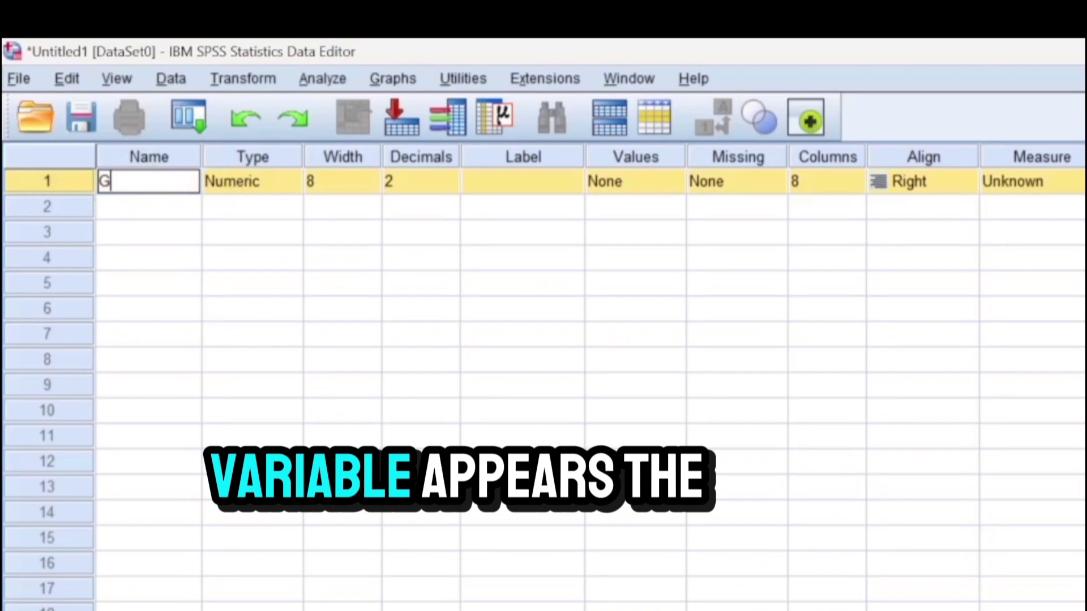
Step: Name the first variable Gender and keep its type Numeric in the Variable Type dialog
type("nder")
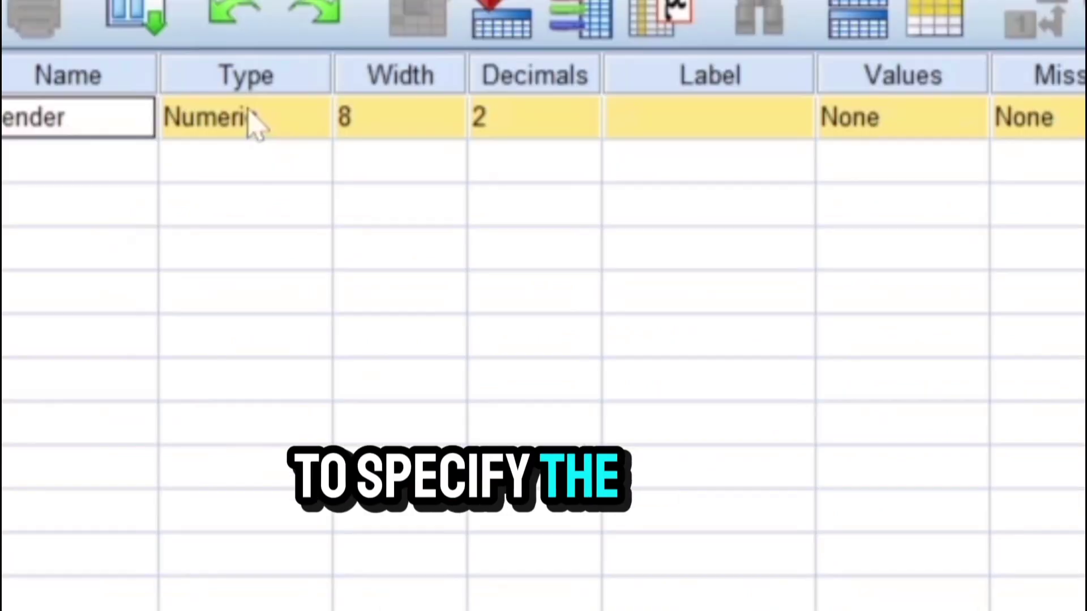
left_click(256, 126)
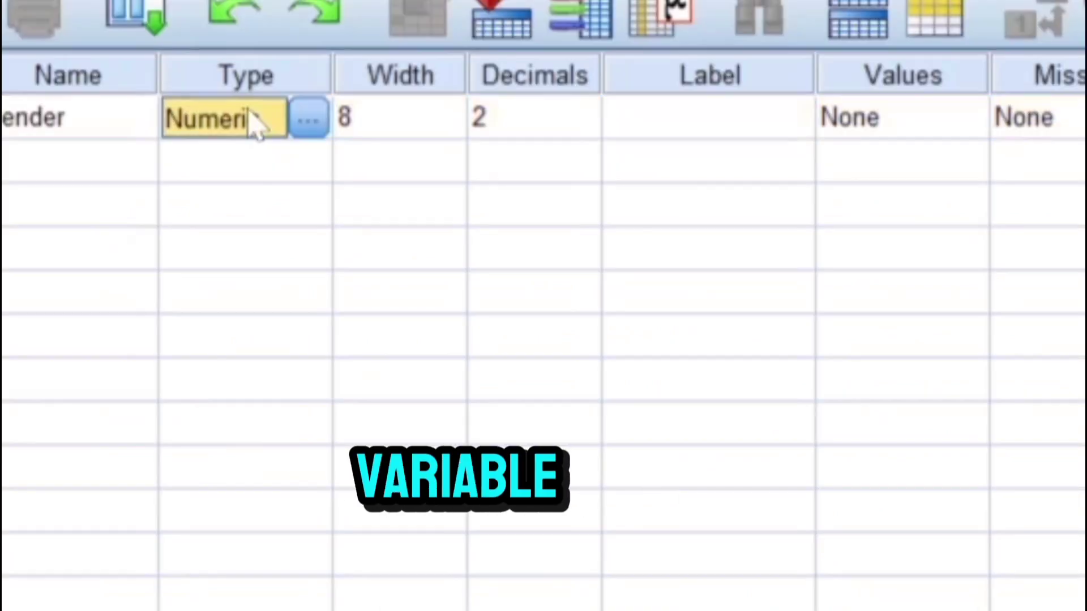
left_click(308, 119)
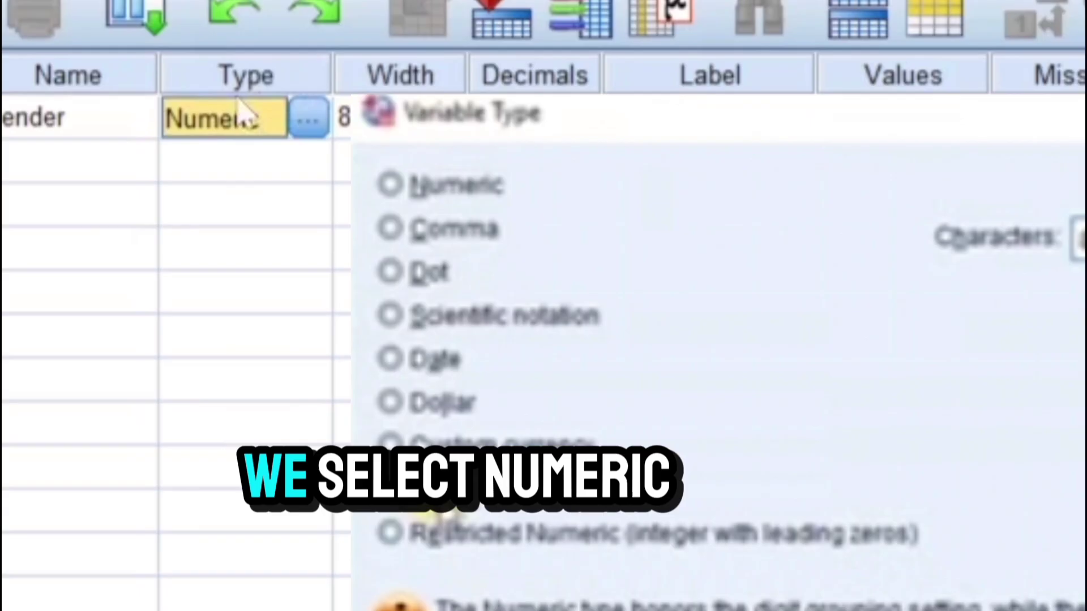
key("Return")
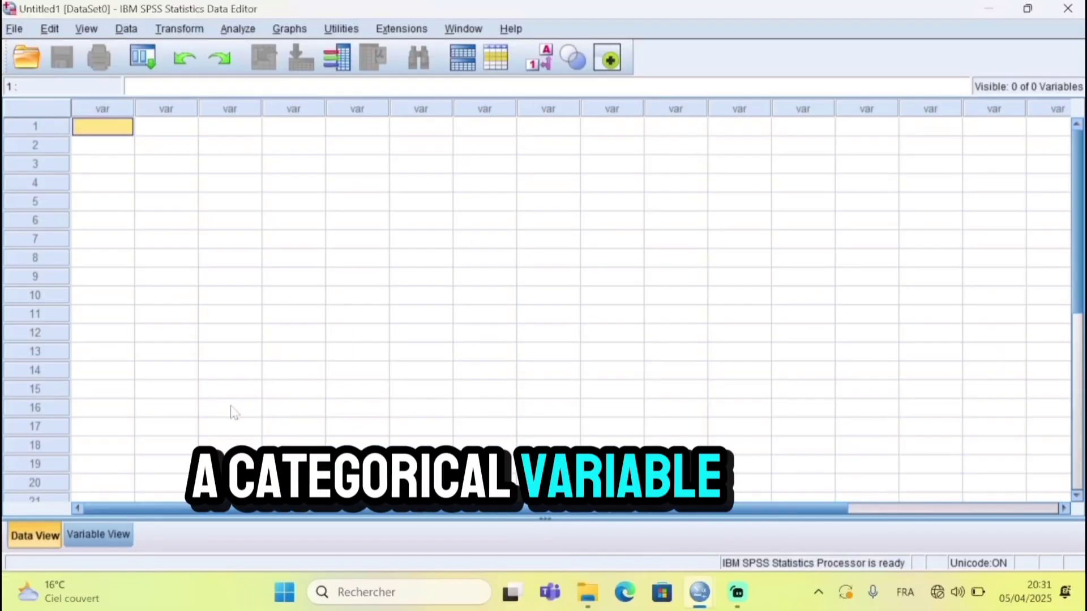
Step: Return to Variable View and check Gender's Width 8 and Decimals 2 cells
left_click(88, 537)
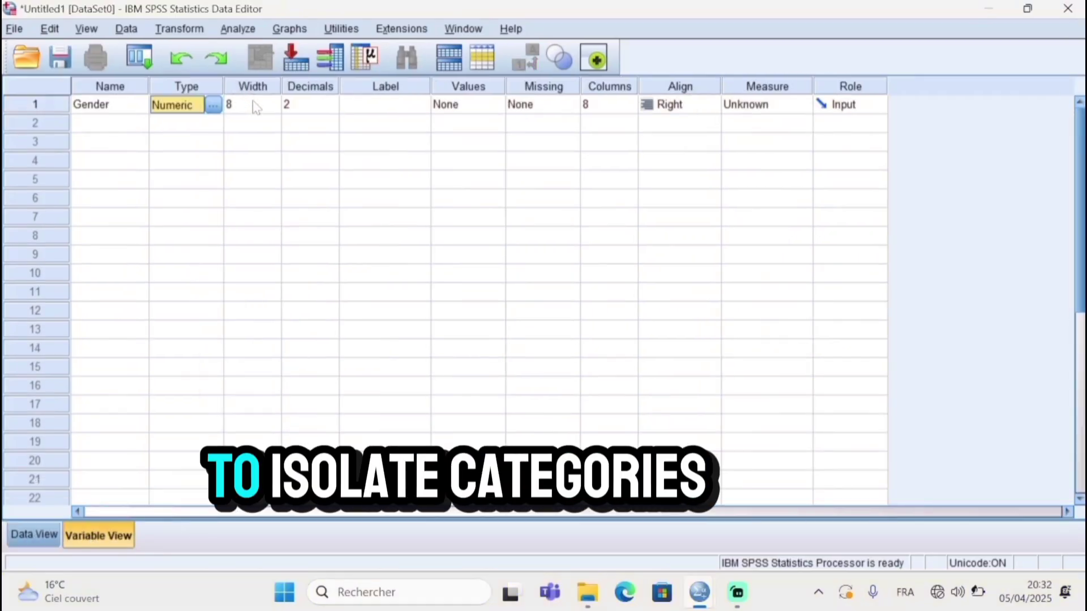
left_click(252, 105)
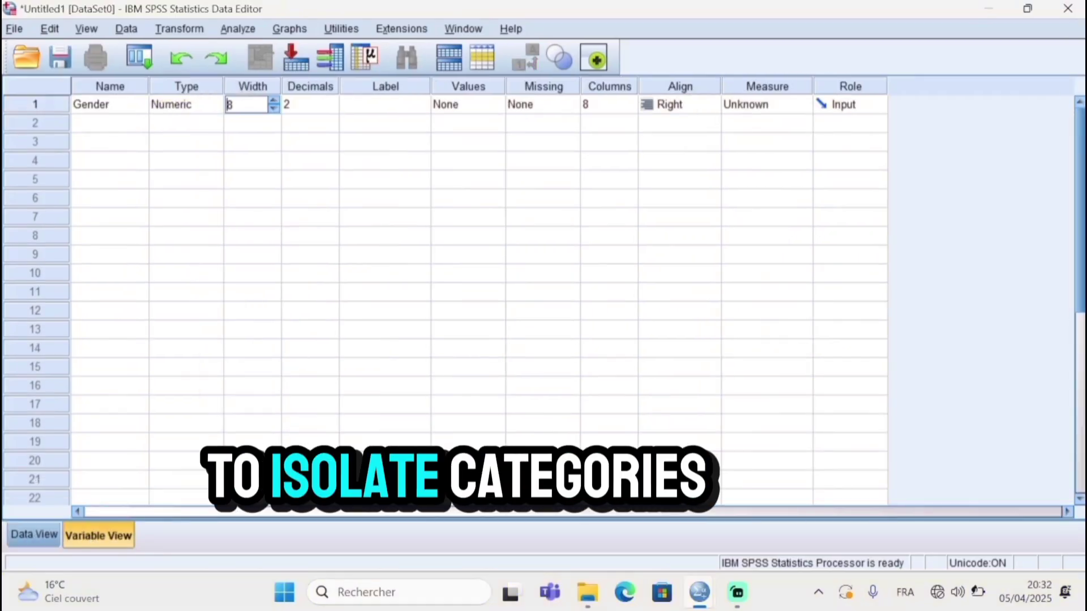
left_click(320, 107)
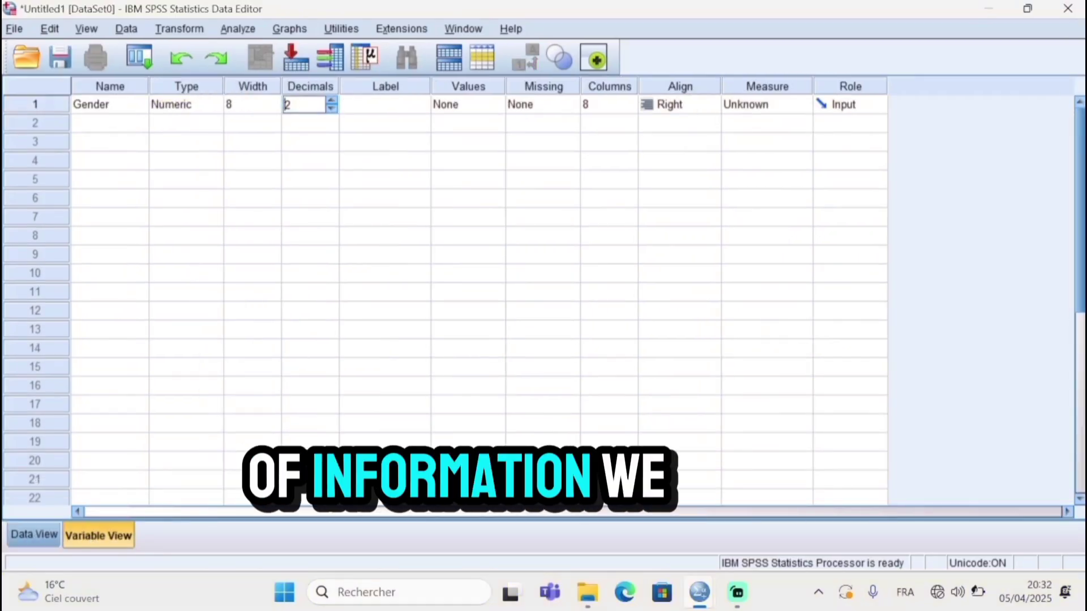
left_click(369, 104)
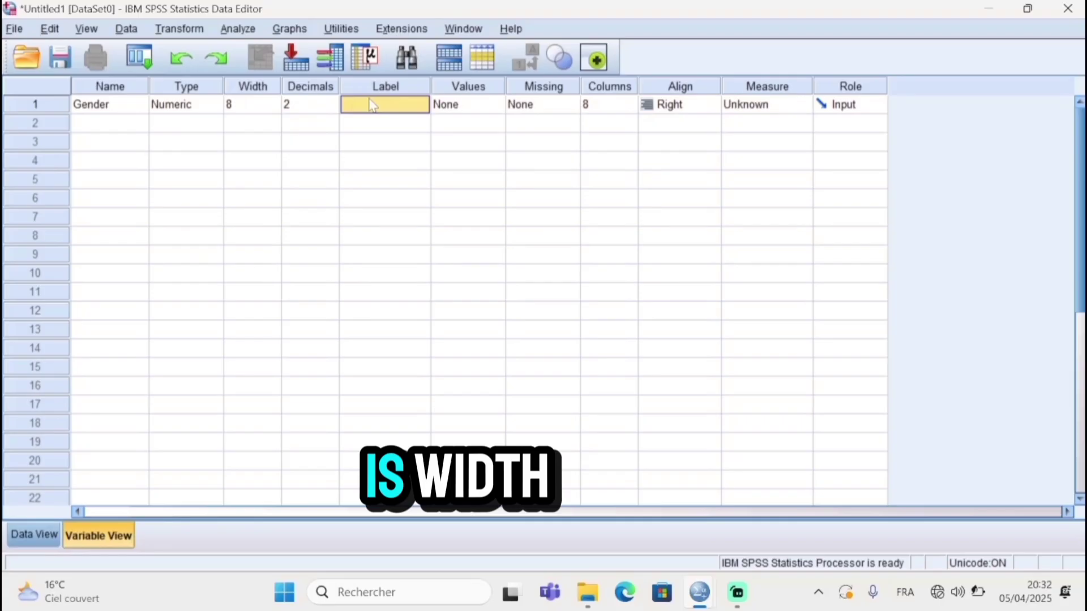
left_click(250, 105)
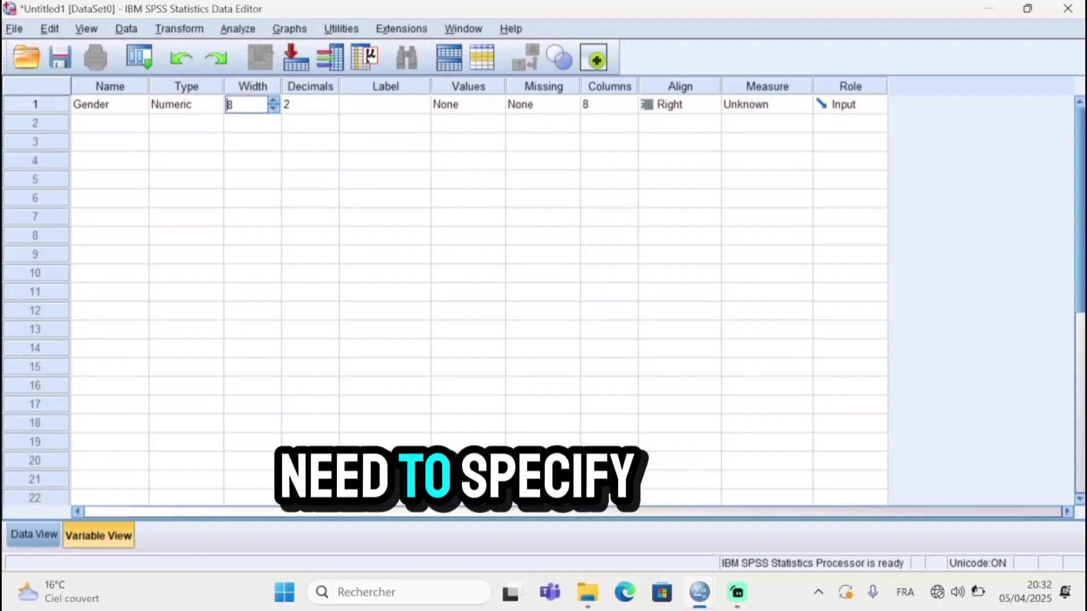
left_click(307, 105)
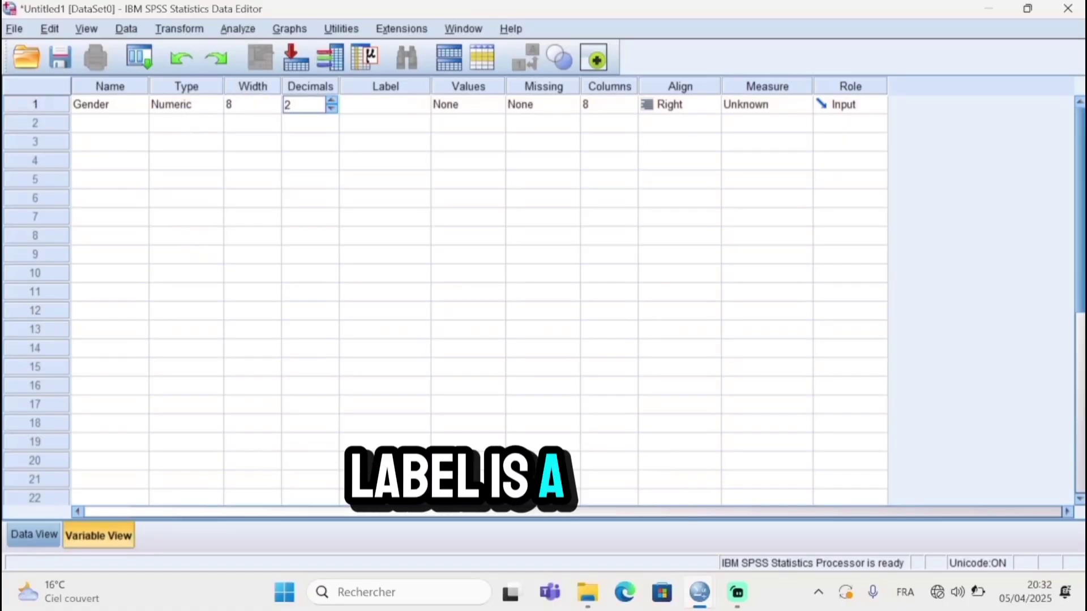
Step: Clear the draft 'Gender' text from Gender's Label cell so 'Student's gender' can be written
left_click(370, 104)
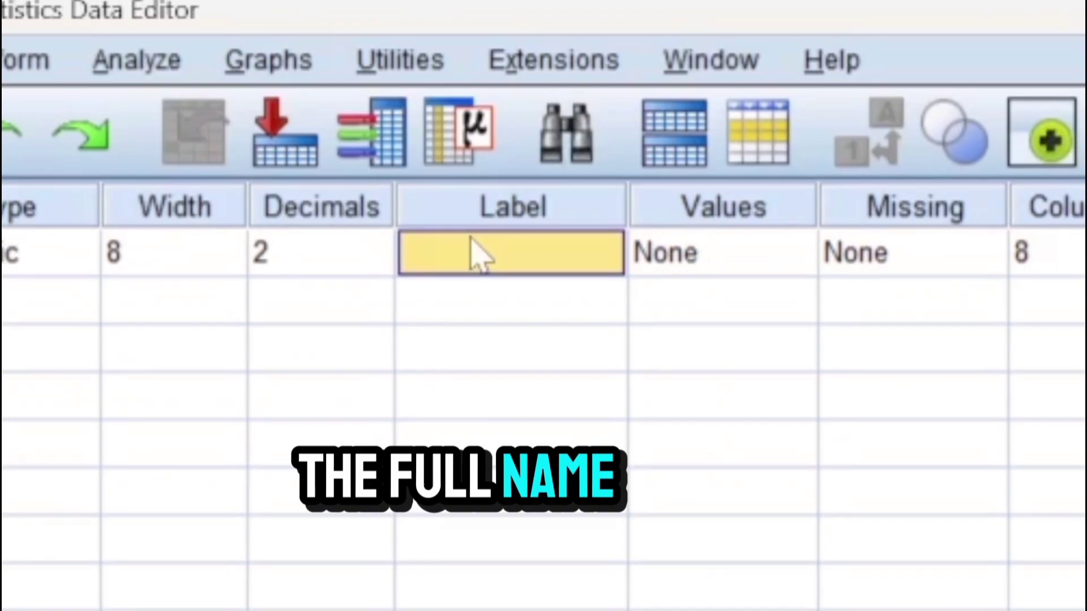
type("Gender")
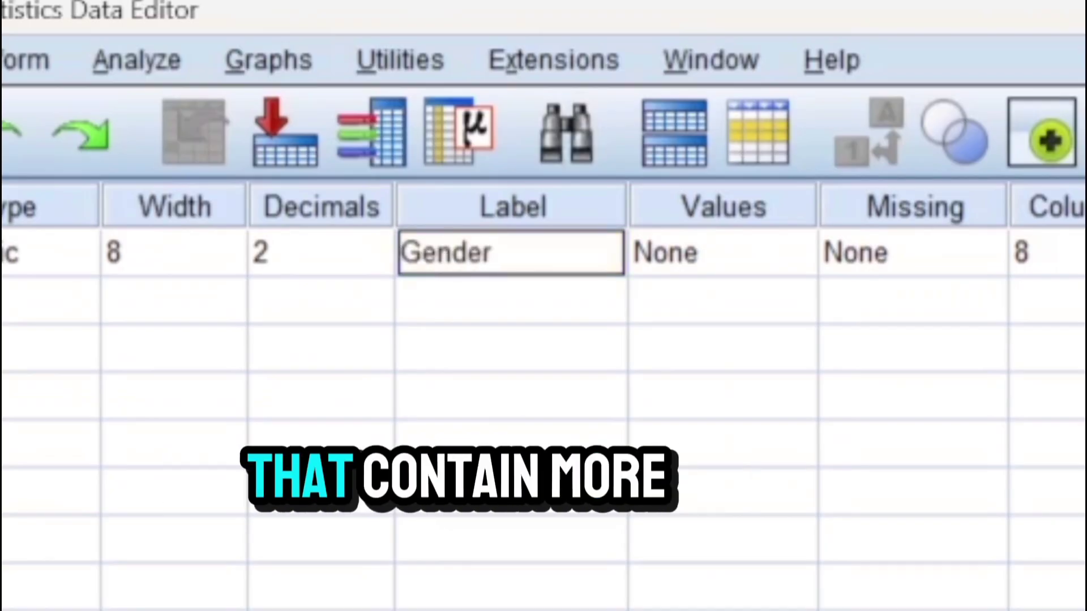
key("BackSpace")
key("BackSpace")
key("BackSpace")
key("BackSpace")
key("BackSpace")
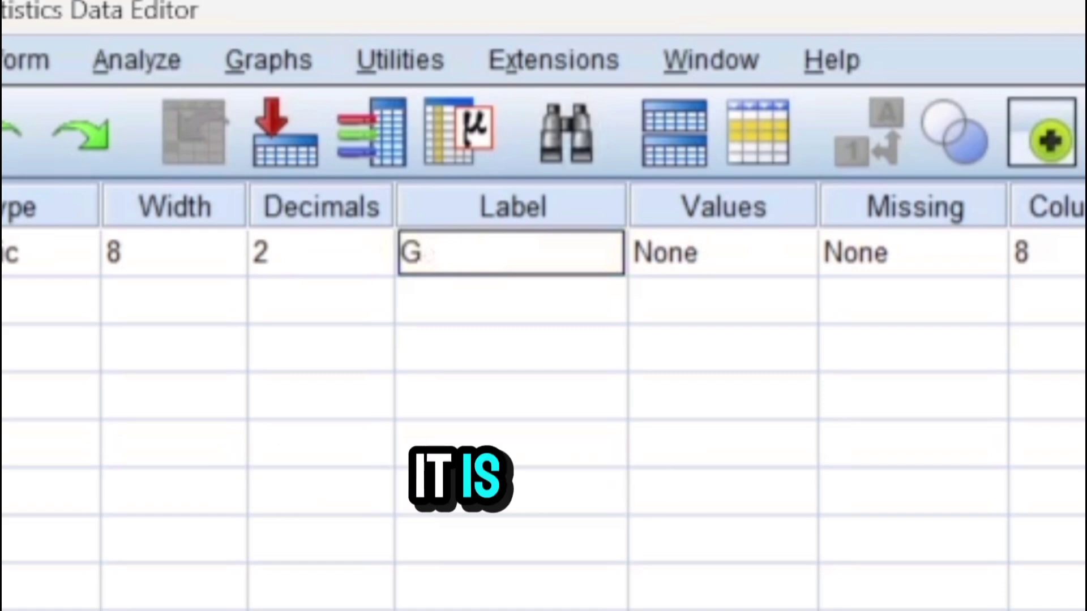
key("BackSpace")
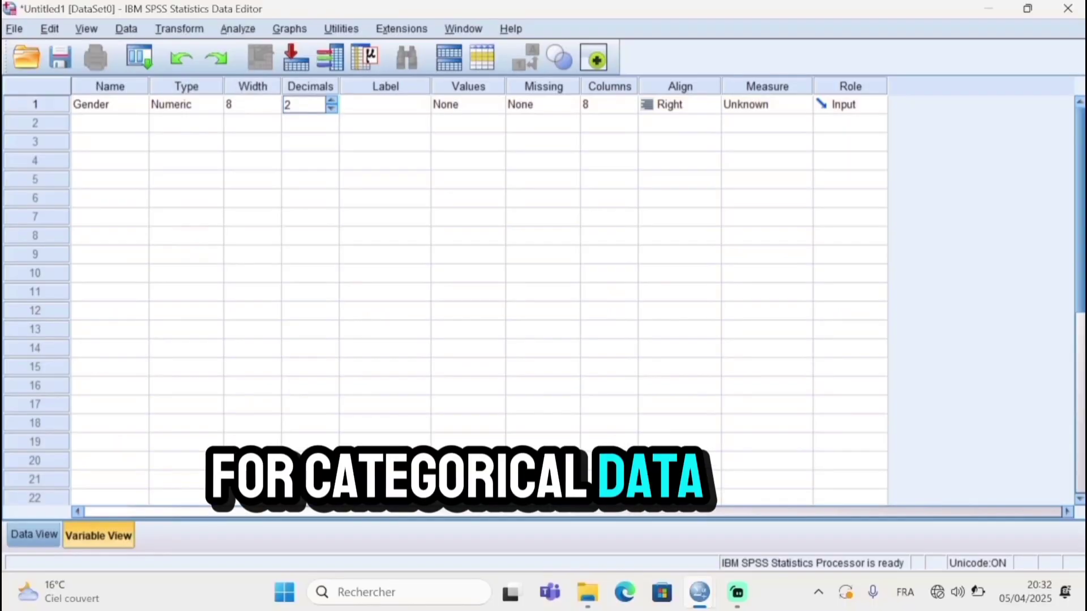
left_click(511, 252)
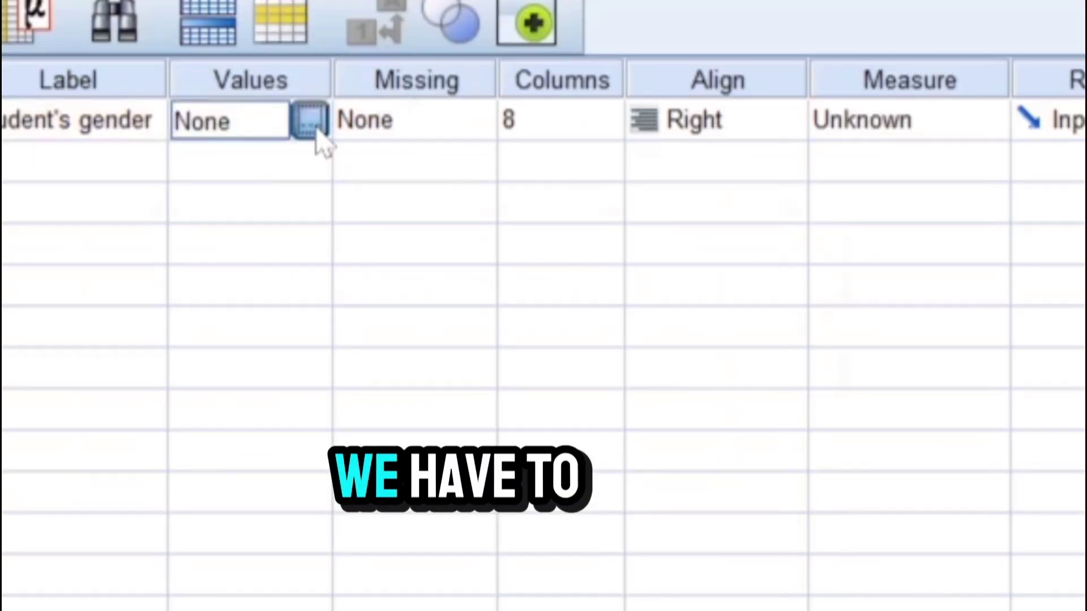
Step: In Gender's Value Labels dialog, enter value 1 with the label Male
left_click(316, 135)
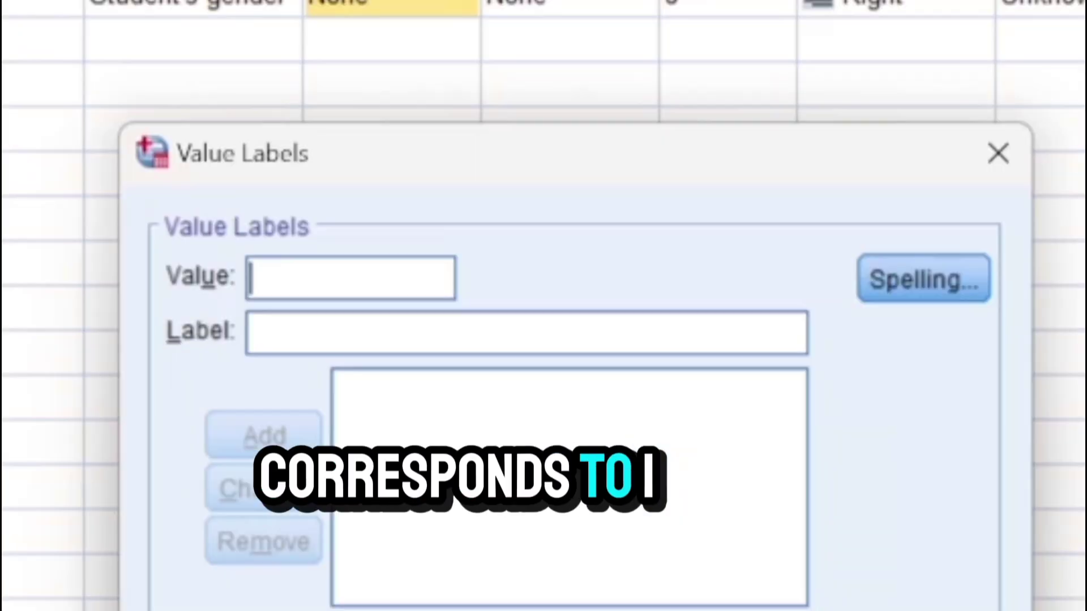
type("1")
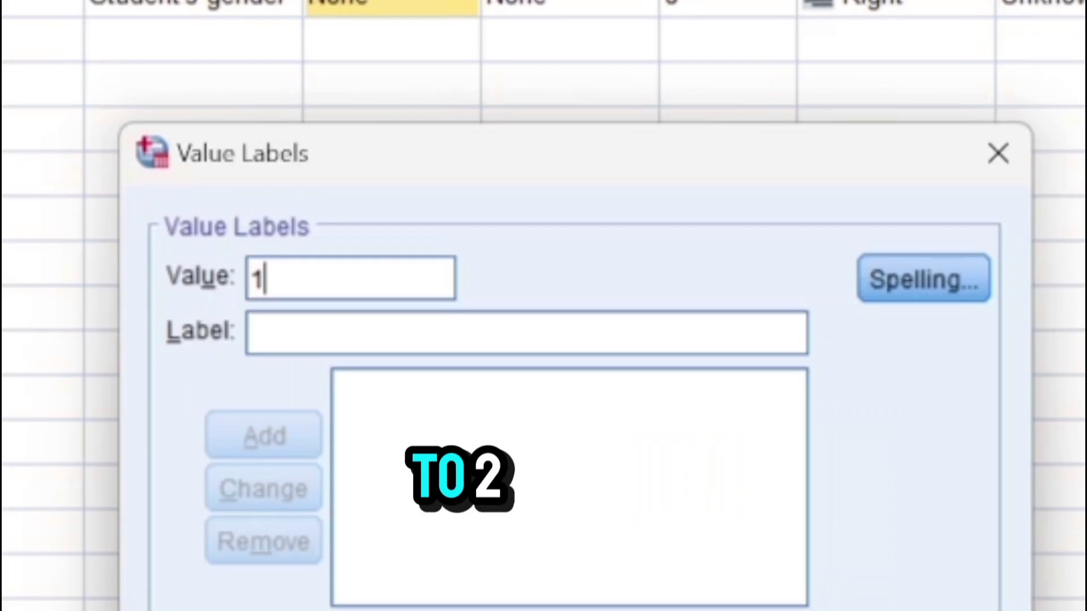
type("m")
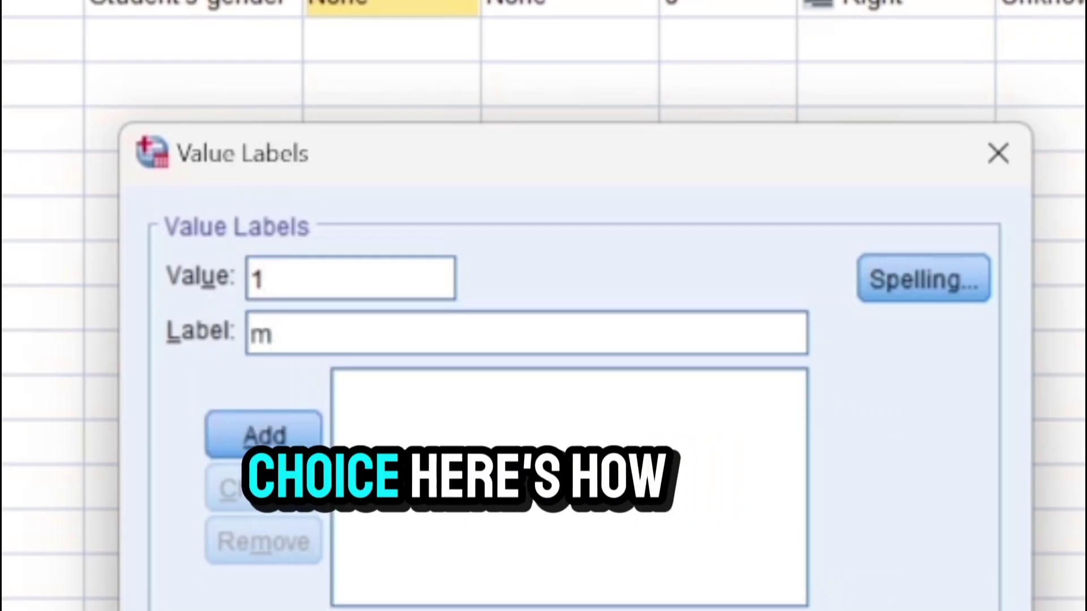
key("BackSpace")
type("M")
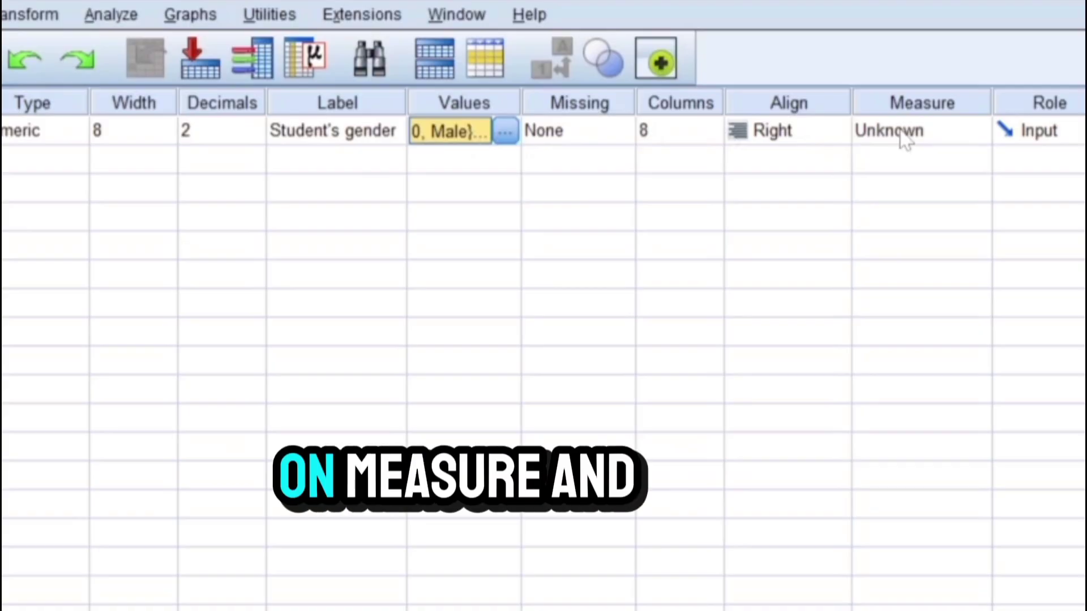
Step: Set Gender's measurement level to Nominal and cancel the stray edit in row 2
left_click(904, 136)
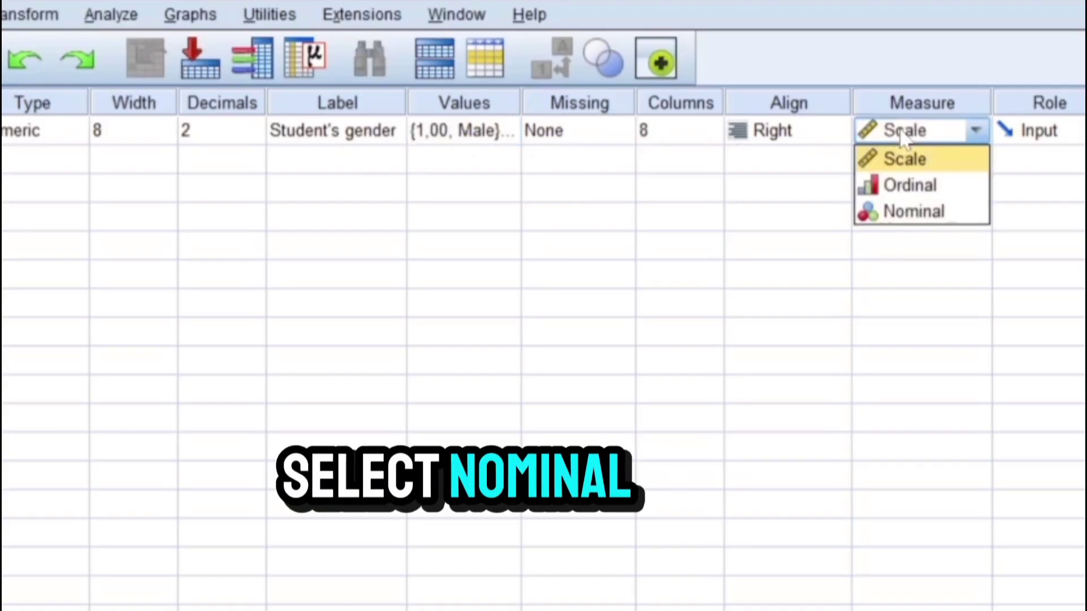
left_click(903, 213)
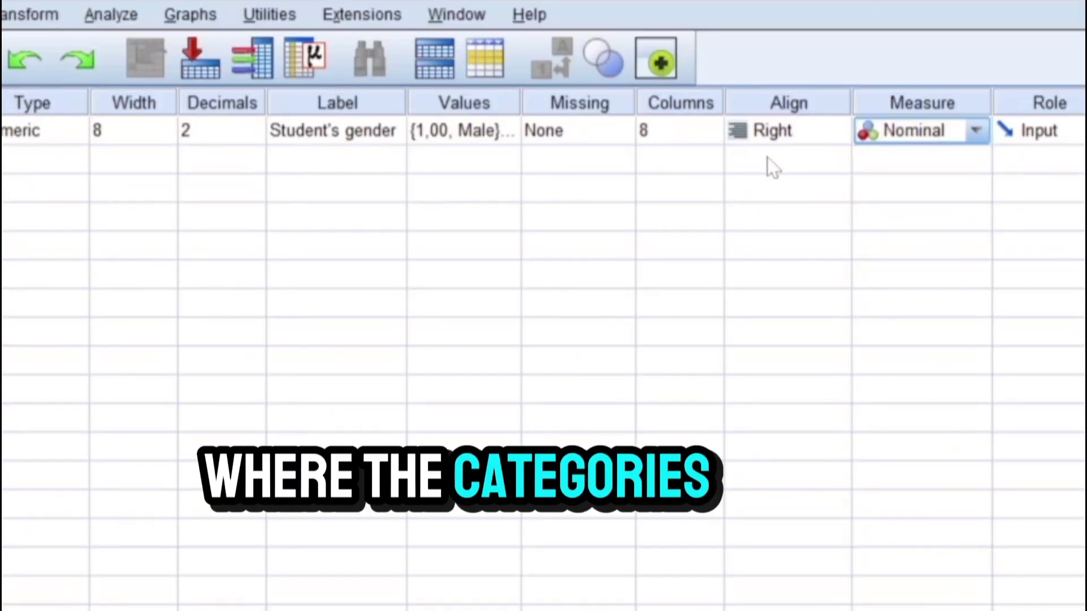
left_click(772, 167)
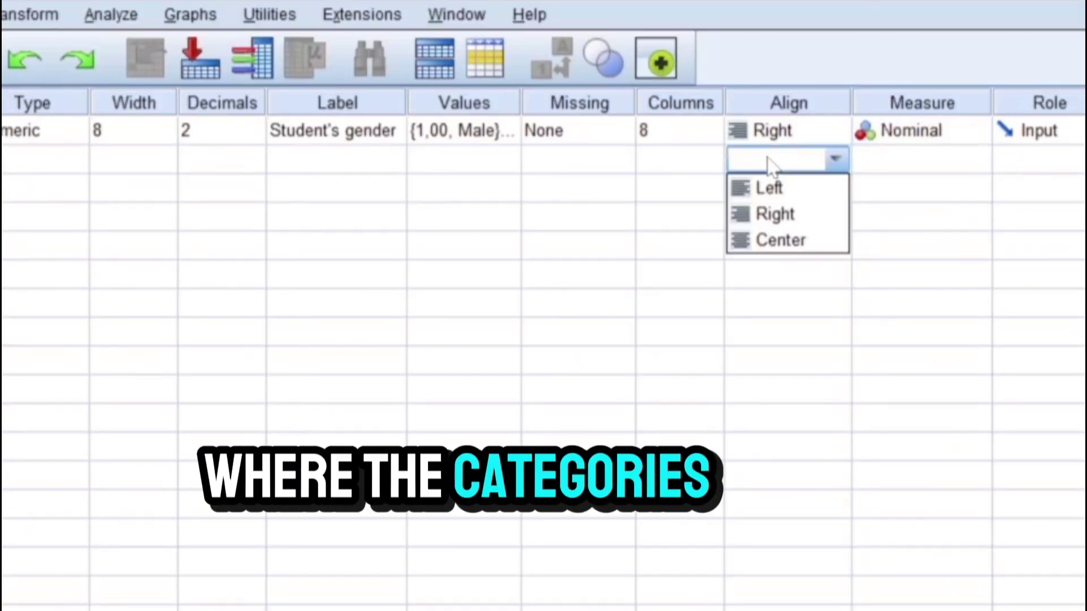
left_click(425, 187)
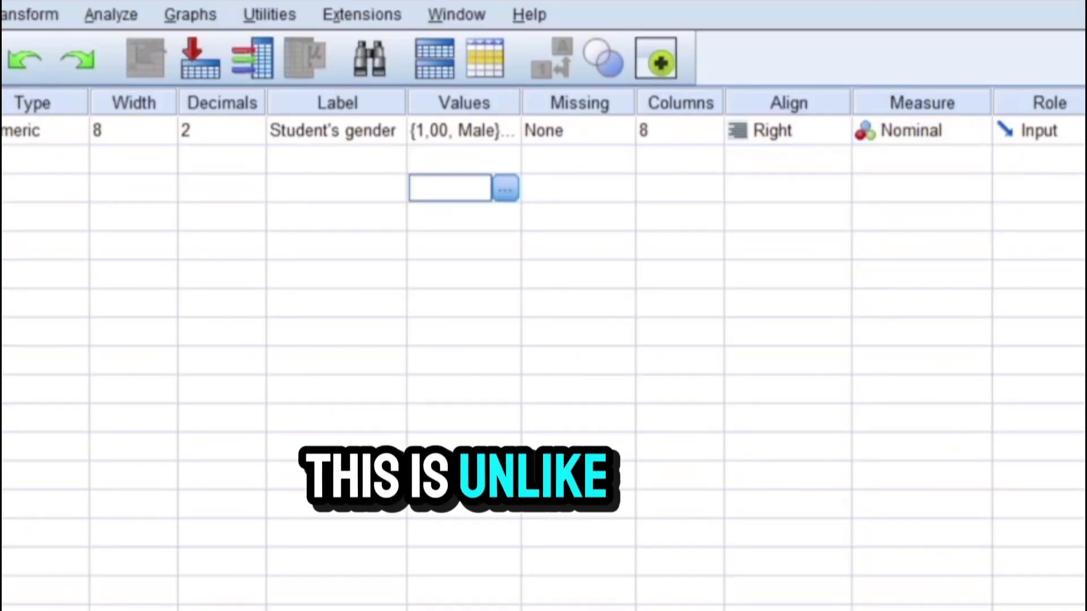
key("Escape")
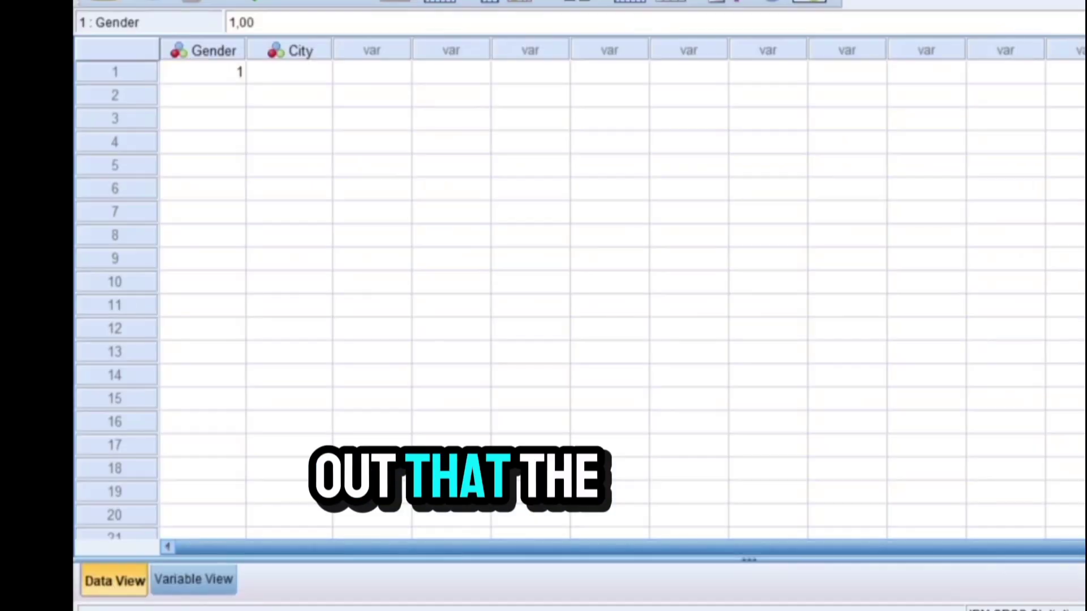
Step: Enter Gender codes 1, 1, 2, 2 into rows 1–4
key("Return")
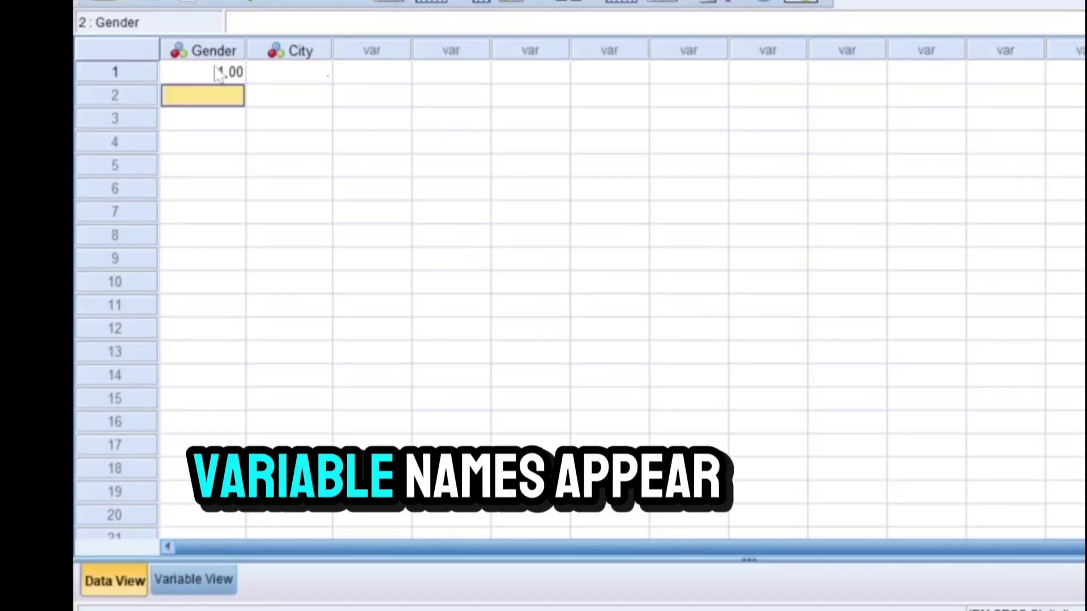
type("1")
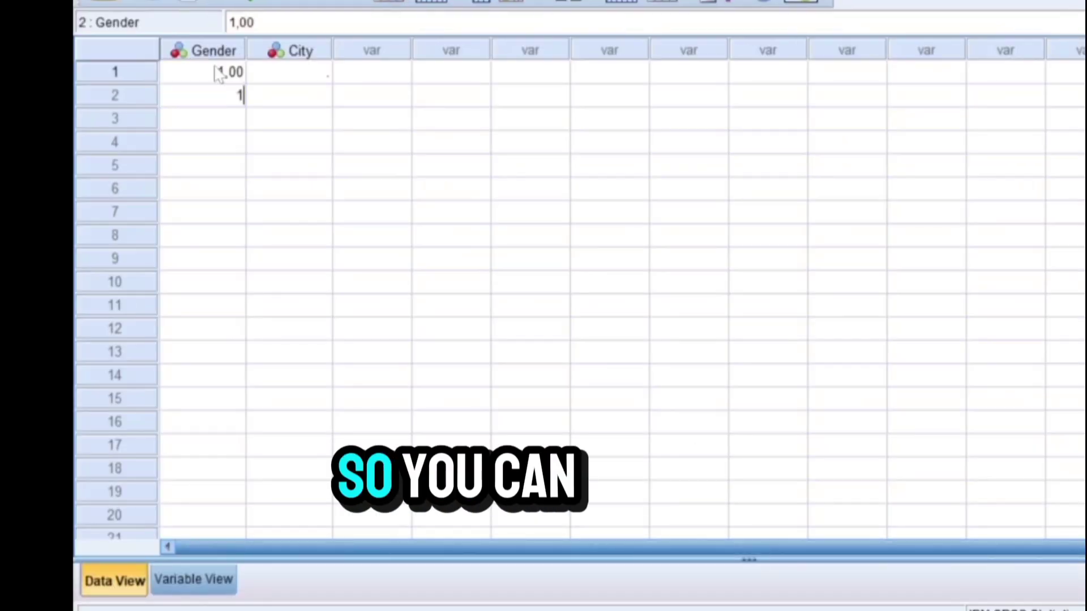
key("Return")
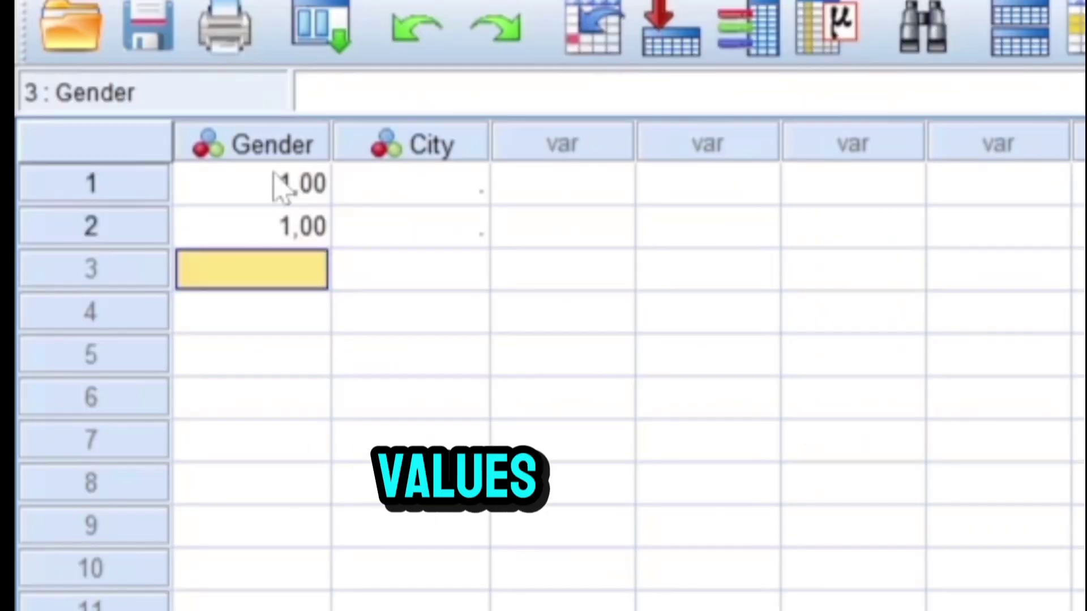
type("2")
key("Return")
type("2")
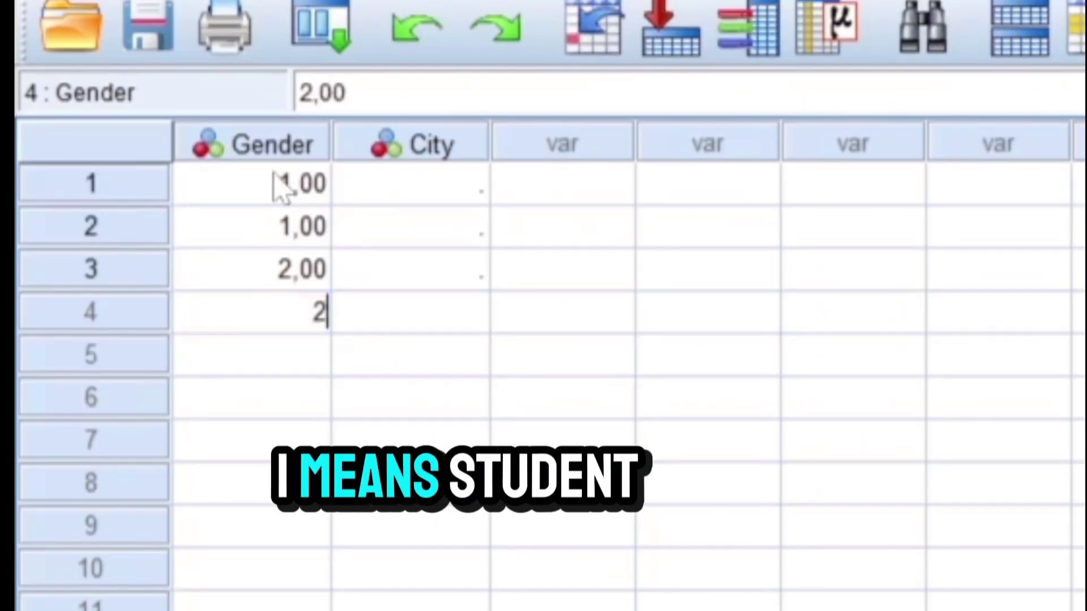
key("Return")
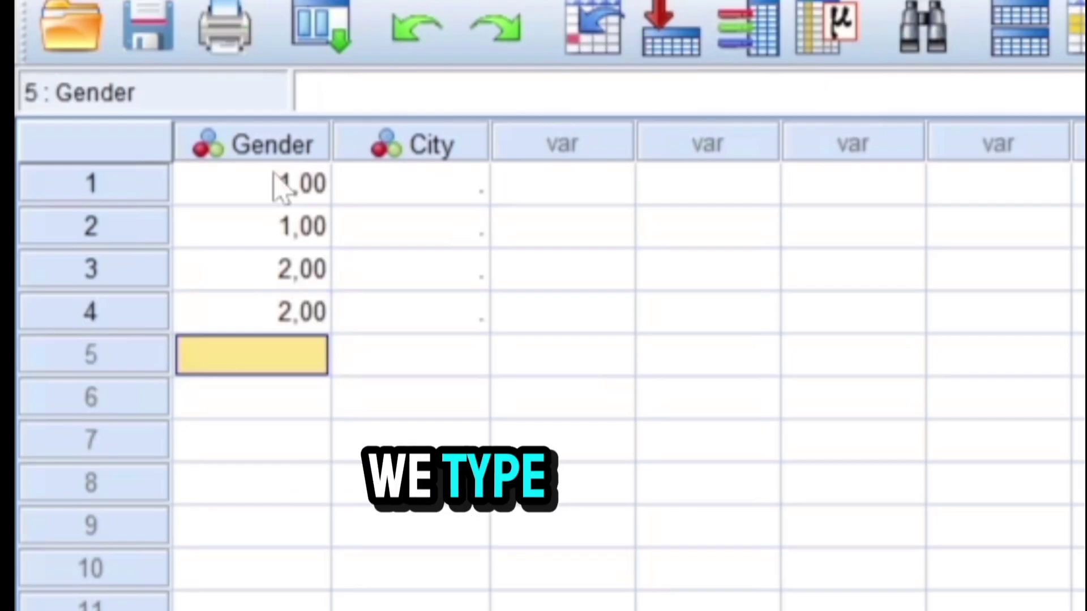
Step: Enter City codes 1, 2, 3, 4 in rows 1–4 and display value labels instead of codes
key("Up")
key("Up")
key("Up")
key("Up")
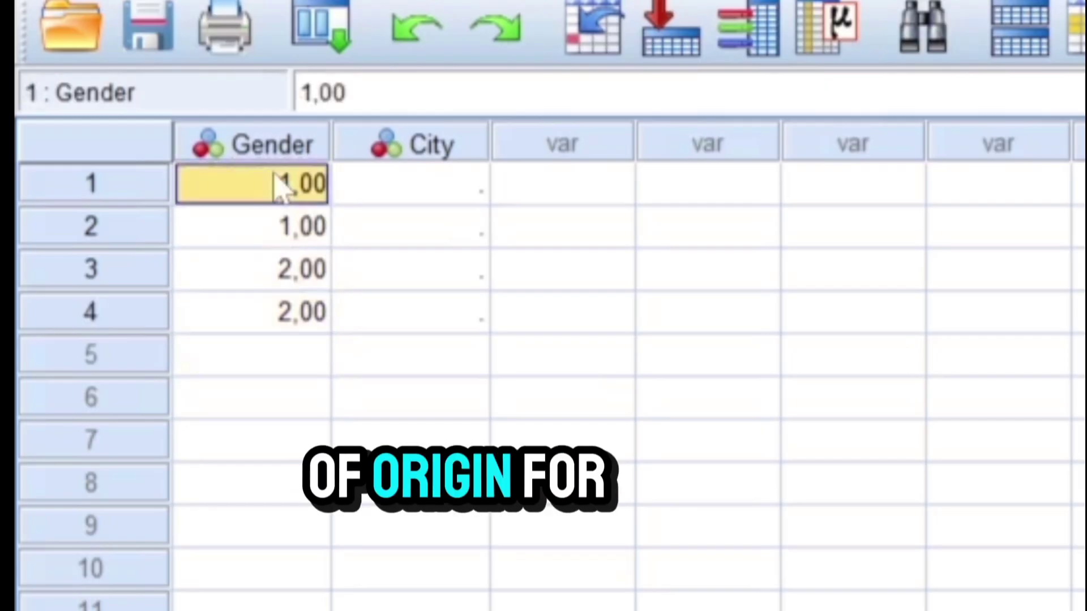
key("Right")
type("1")
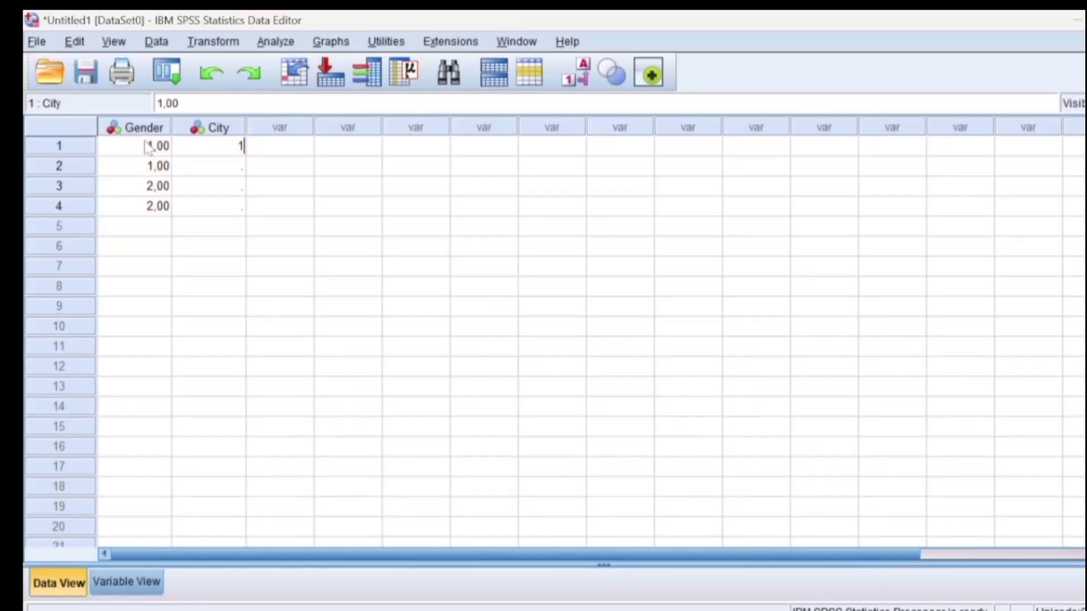
key("Return")
type("2")
key("Return")
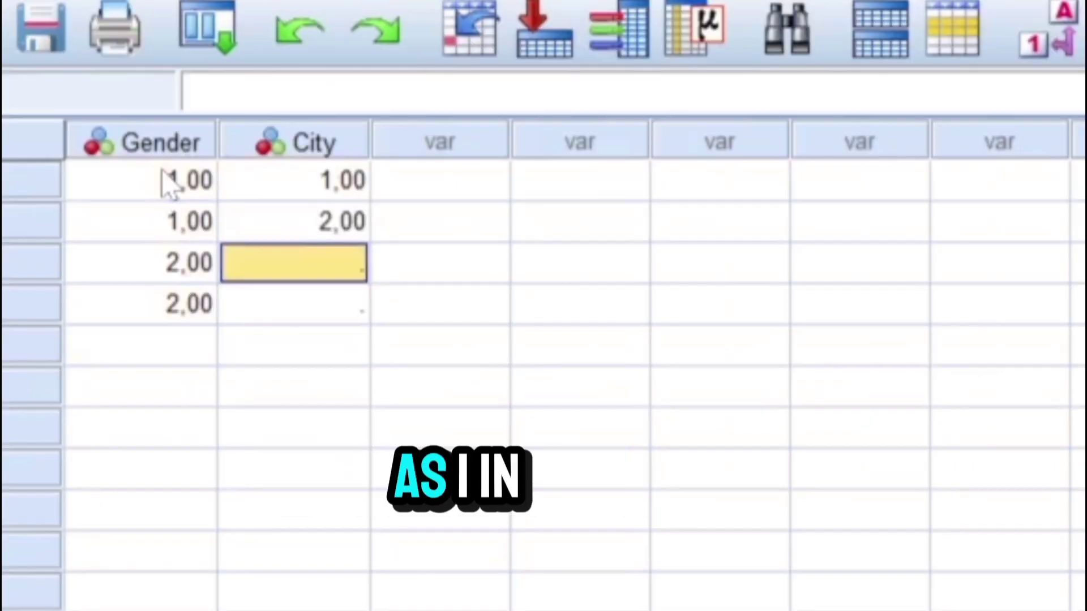
type("3")
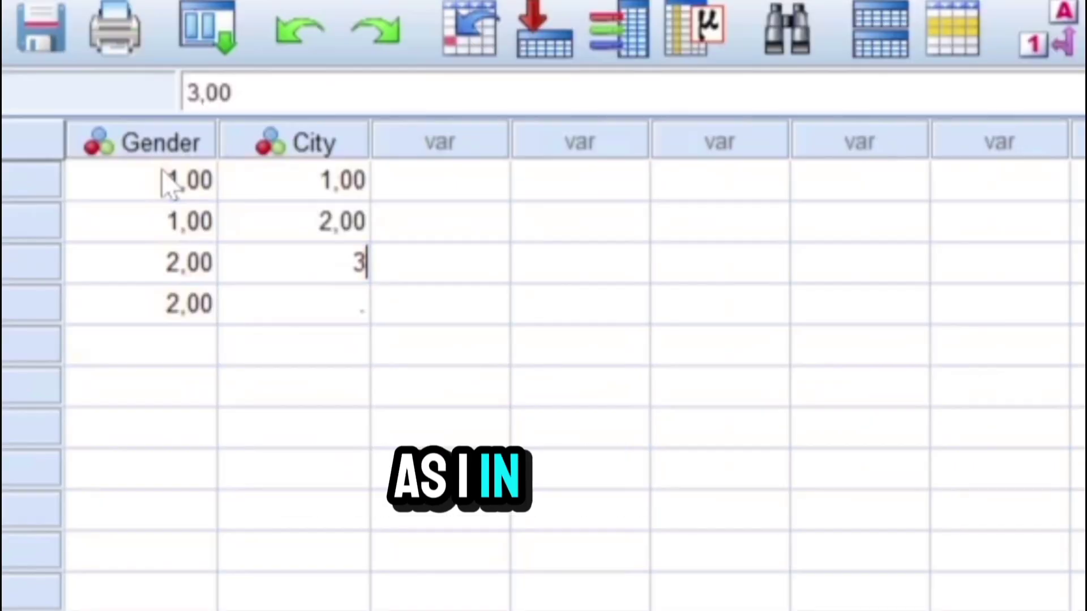
key("Return")
type("4")
key("Return")
key("Up")
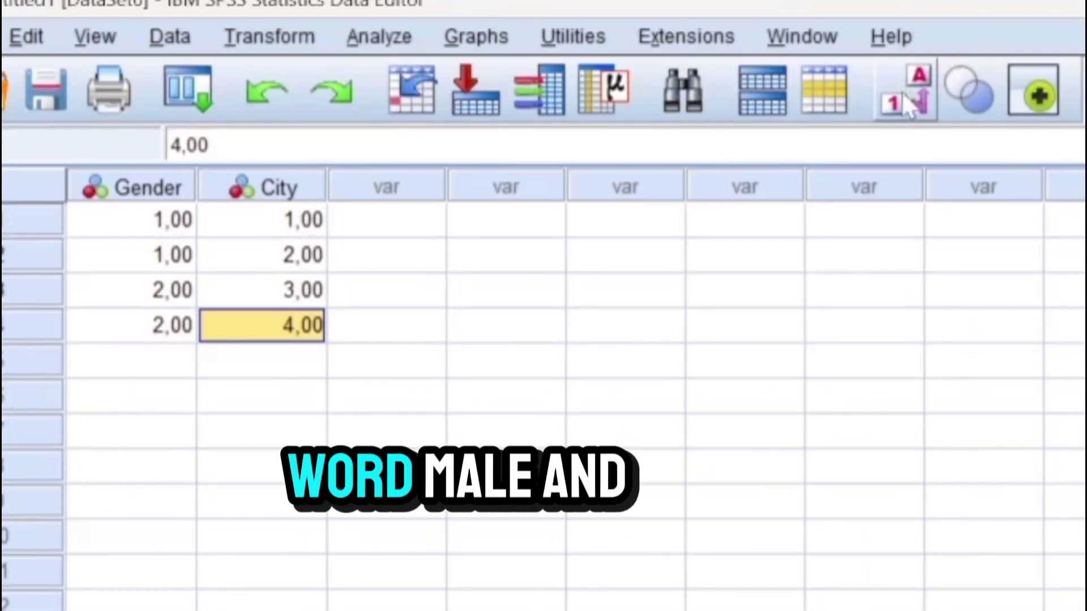
left_click(903, 109)
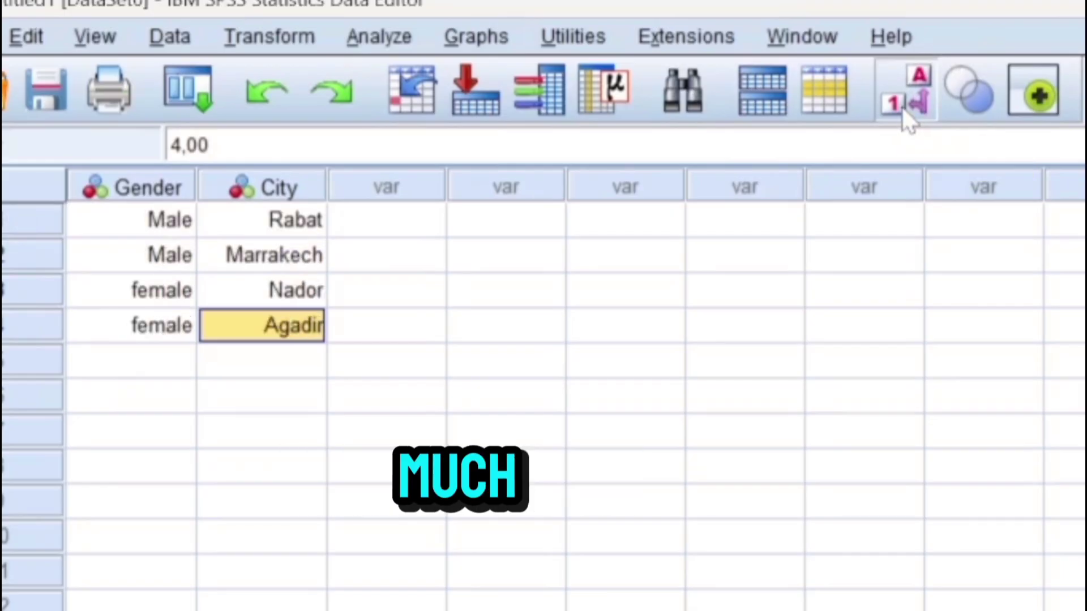